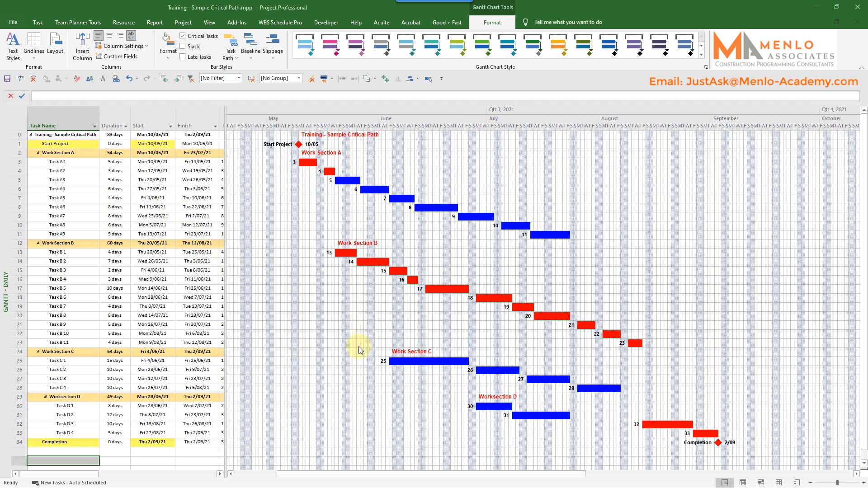
Step: View the Gantt chart's bar styles and close them without making changes
double_click(308, 224)
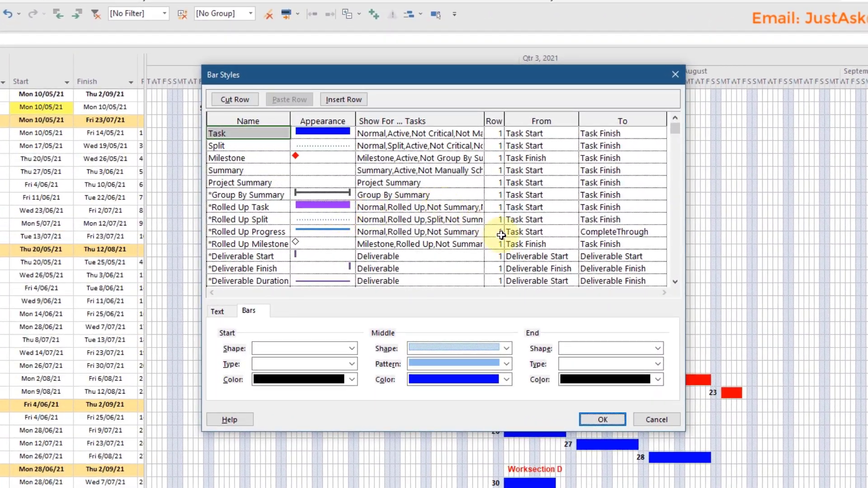
click(647, 419)
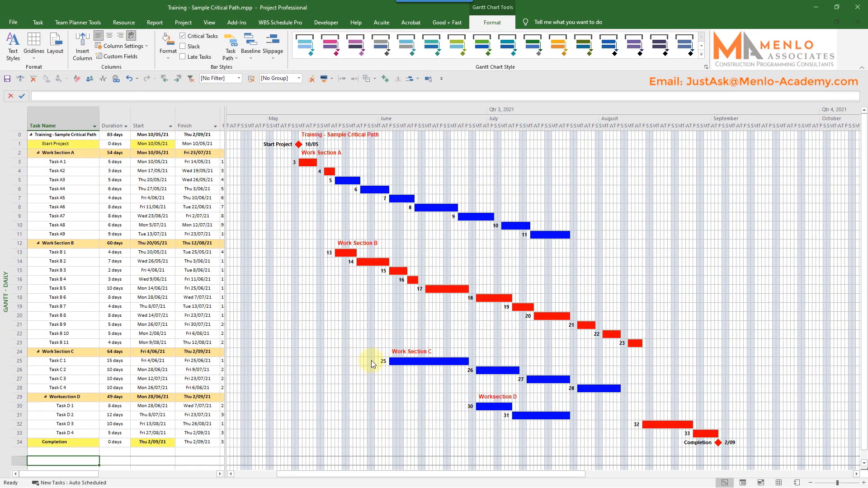
Step: Format the Gantt bar of Task C 1 with a green middle colour
click(412, 363)
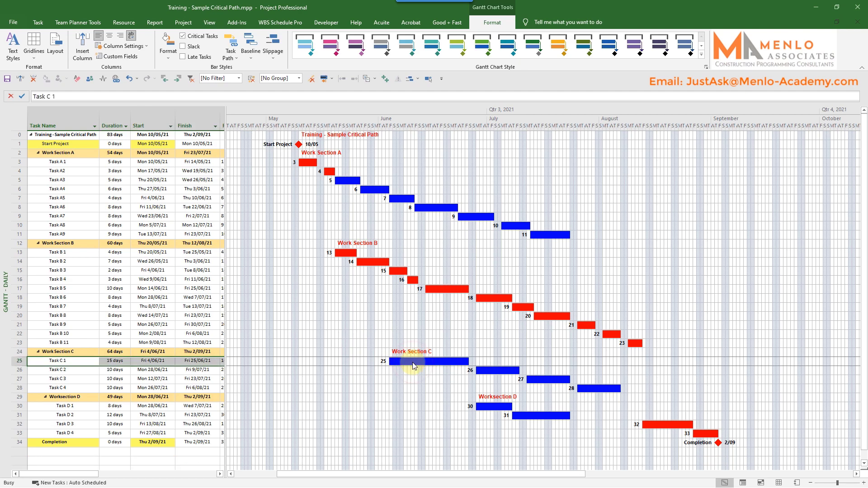
double_click(412, 364)
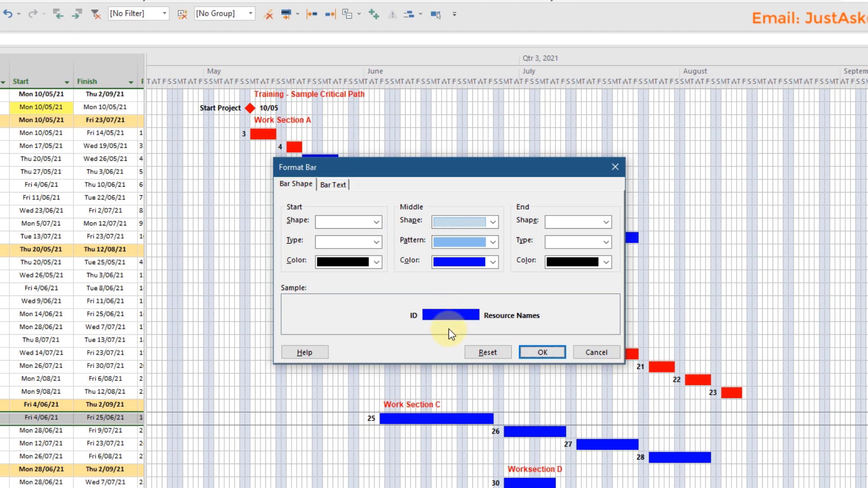
click(492, 262)
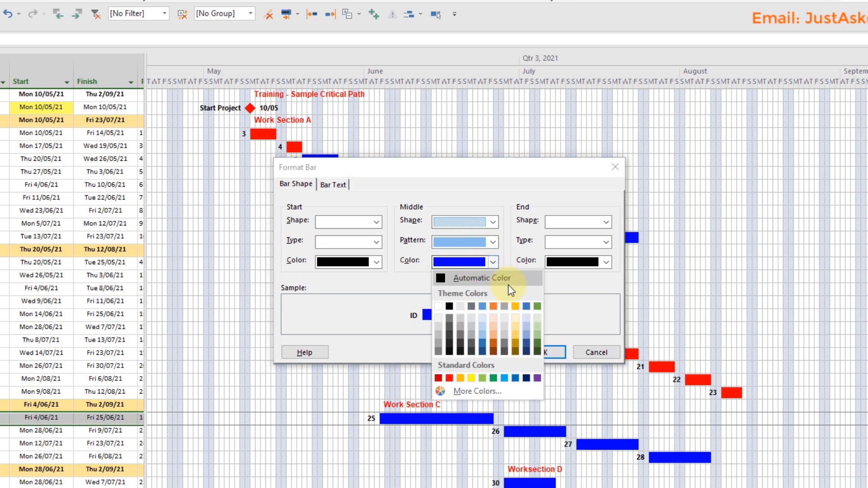
click(536, 307)
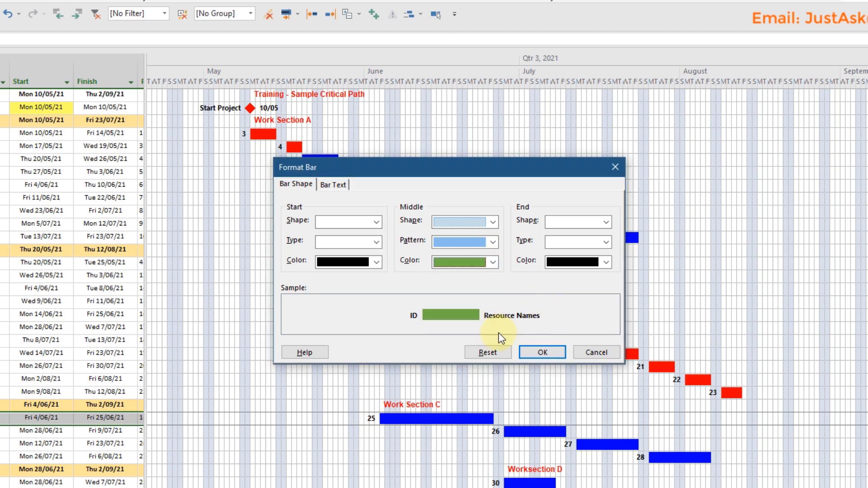
click(541, 352)
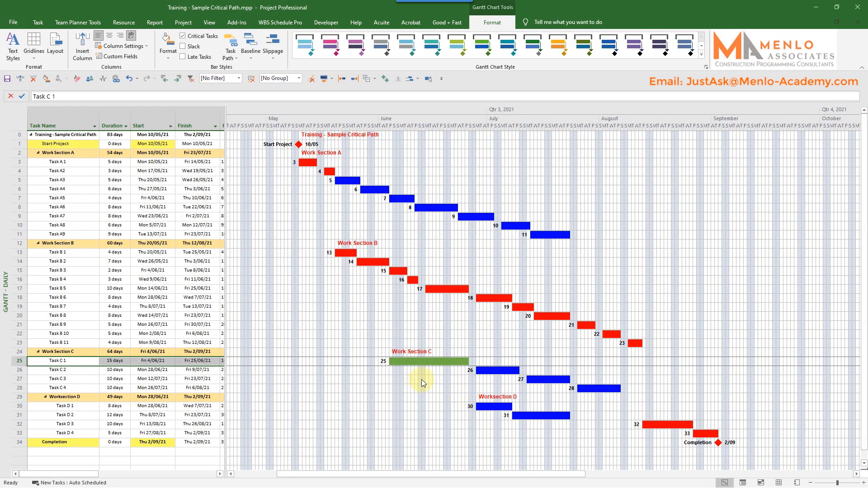
Step: Reset the Gantt bar of Task C 1 to its default formatting
double_click(434, 361)
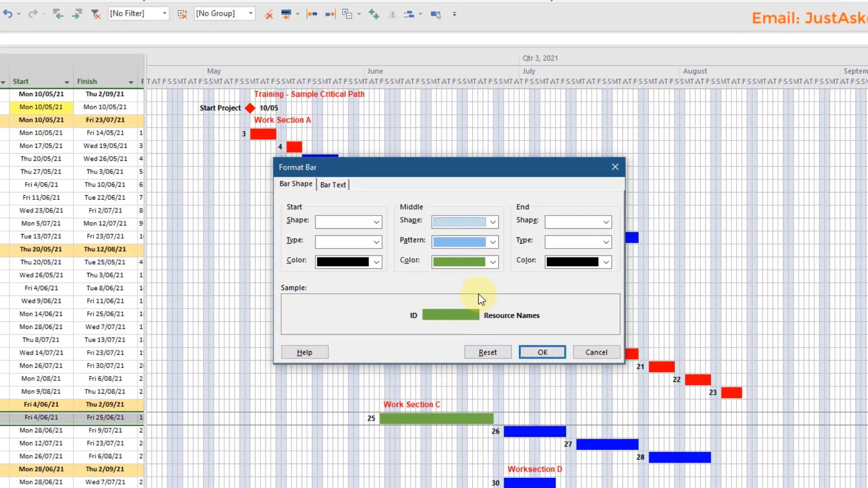
click(487, 352)
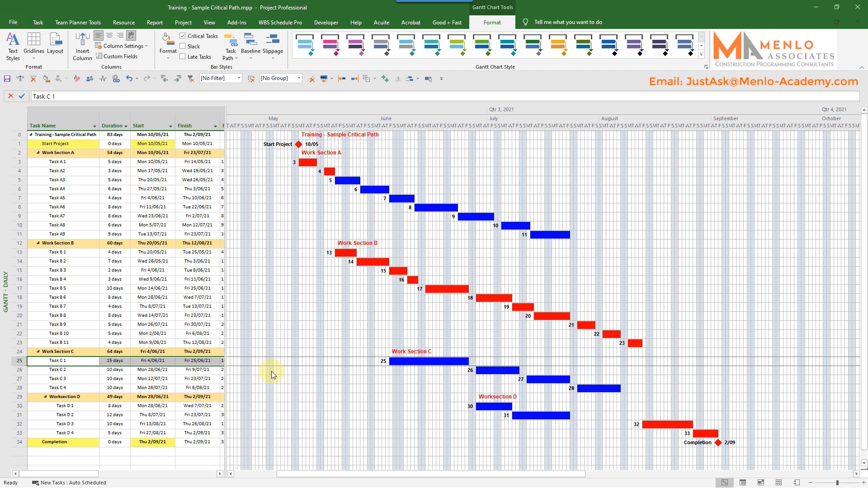
click(271, 371)
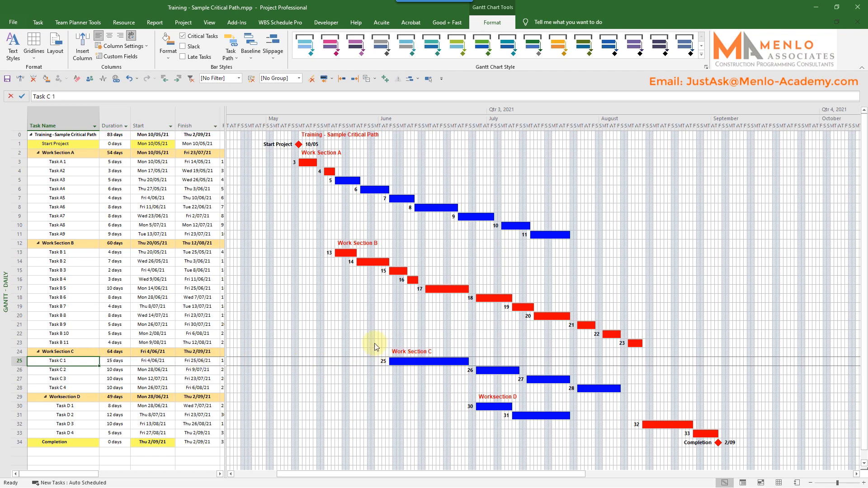
Step: Format the bars of Task C 1 and Task B 5 together with a full middle shape, diagonal hatch pattern and light blue colour
ctrl+click(86, 289)
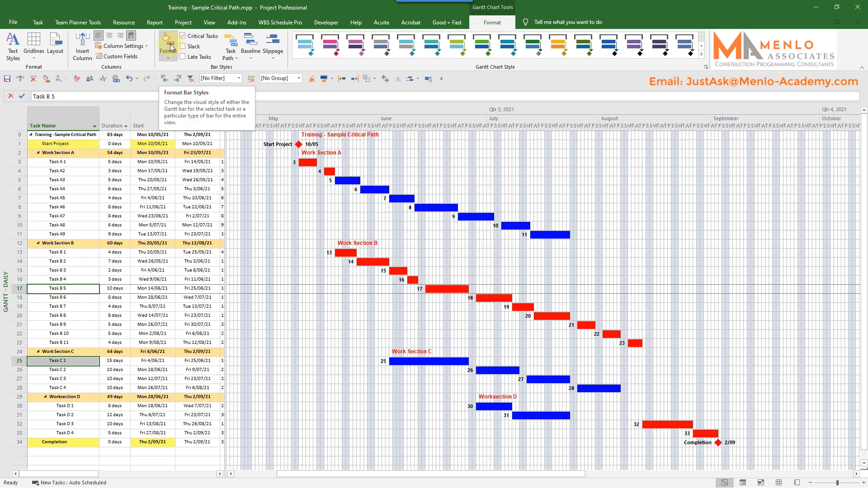
click(167, 56)
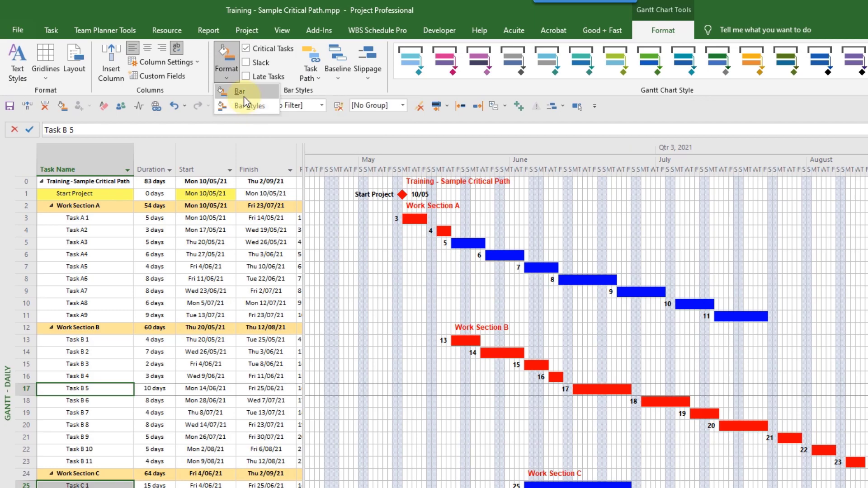
click(240, 91)
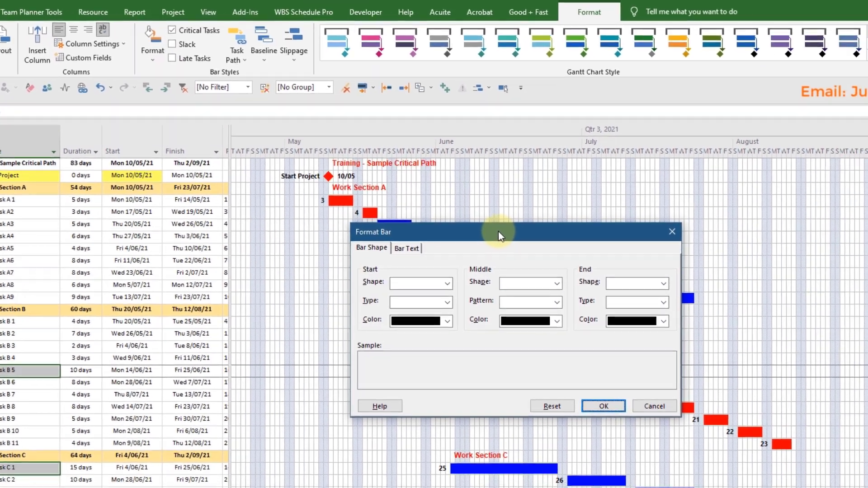
drag(573, 250, 866, 213)
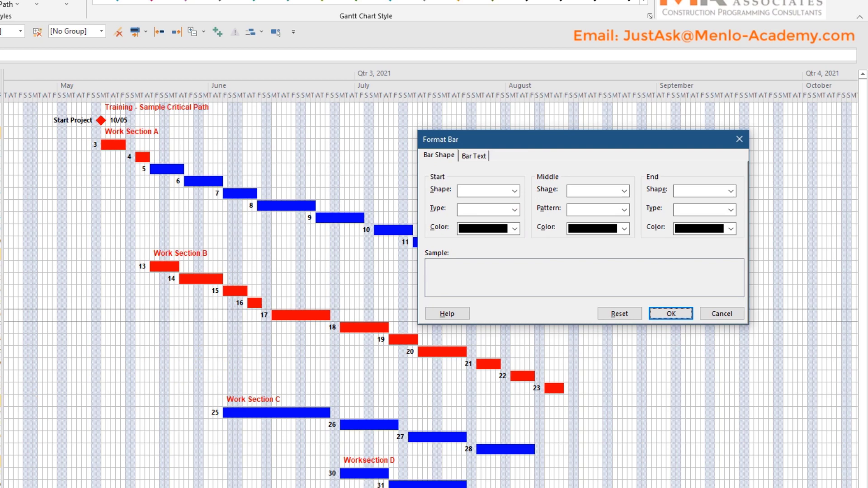
click(623, 191)
click(614, 210)
click(623, 210)
click(615, 260)
click(624, 229)
click(636, 338)
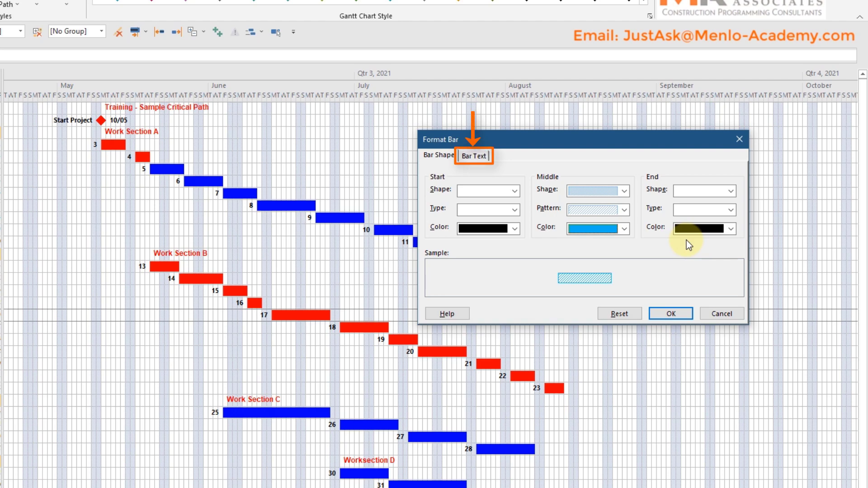
click(669, 315)
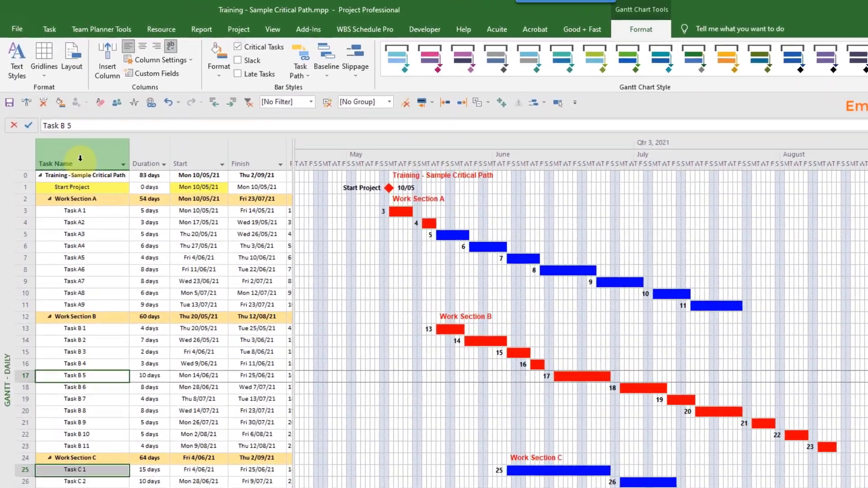
Step: Insert the Formatting (Text3) column before the Task Name column
right_click(80, 158)
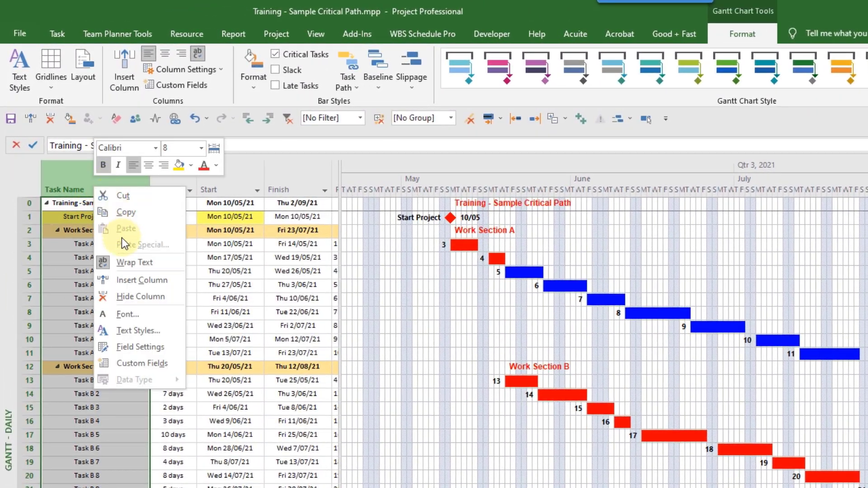
click(118, 242)
text(formatting ( Text3)
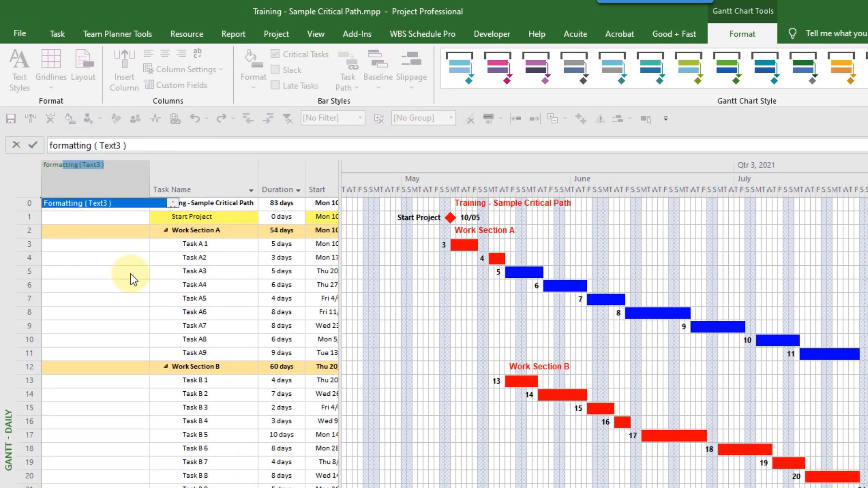
key(Return)
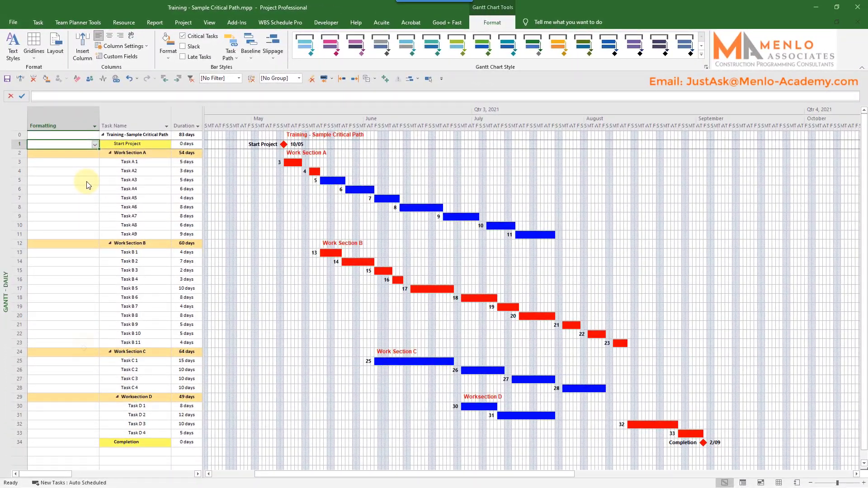
Step: Try the Curing Time, Lead Time and Original Programme values in the Formatting field of Task C 1
click(84, 360)
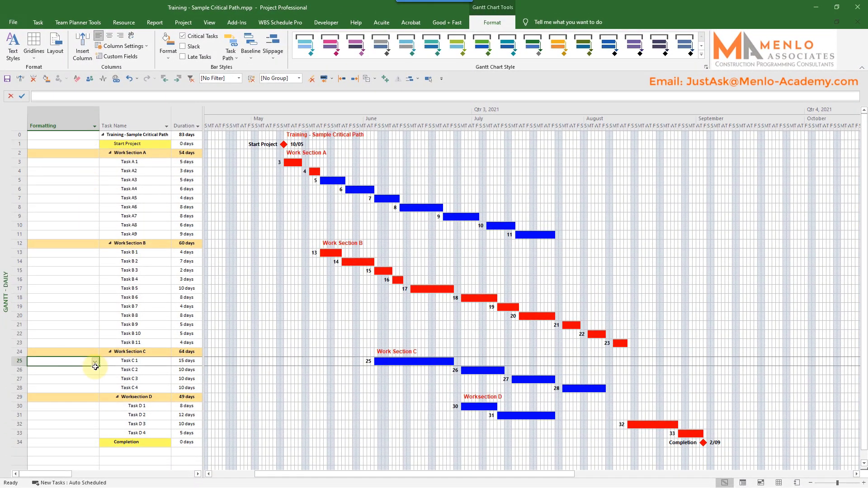
click(95, 362)
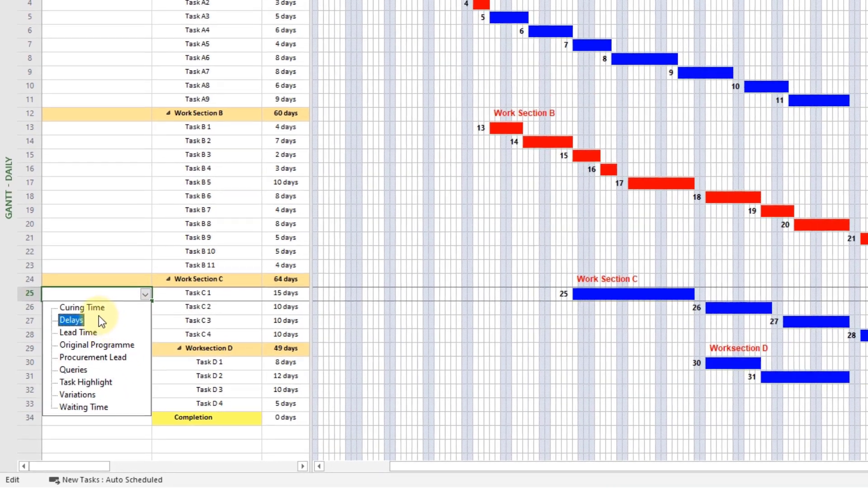
click(97, 318)
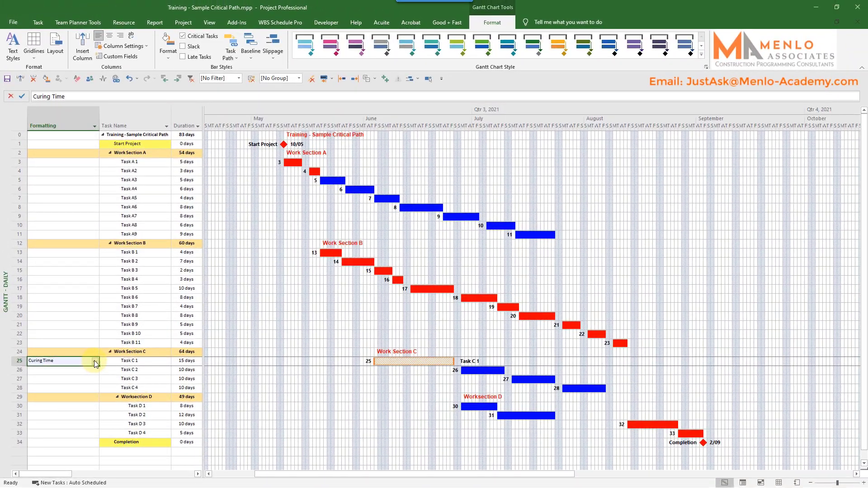
click(95, 361)
click(62, 387)
click(95, 362)
click(66, 393)
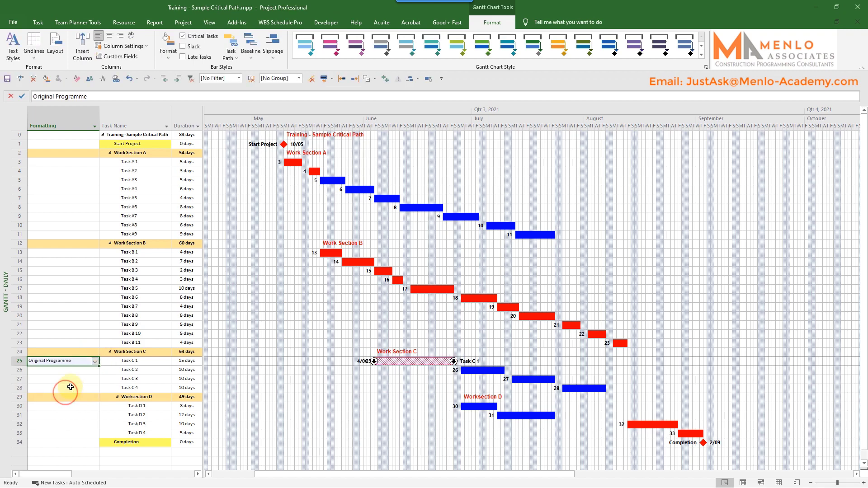
Step: Try the Procurement Lead, Queries, Task Highlight and Variations values in the Formatting field of Task C 1
click(95, 361)
click(67, 398)
click(94, 362)
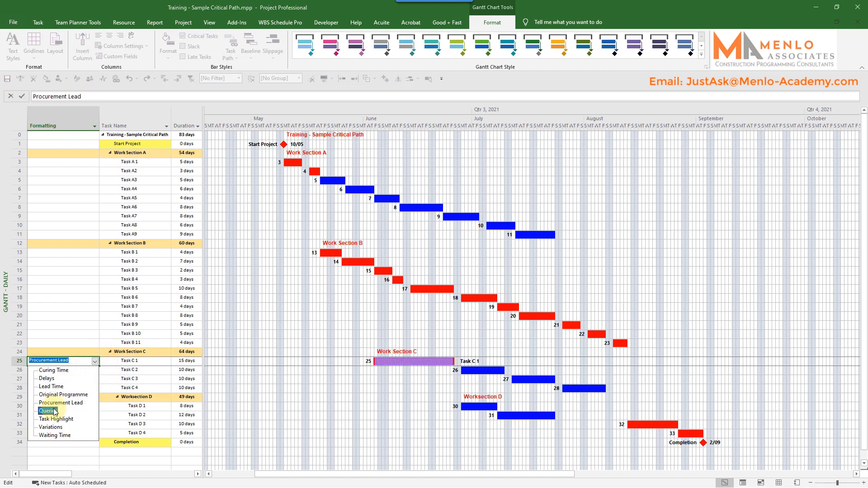
click(67, 405)
click(95, 362)
click(63, 419)
click(94, 361)
click(54, 427)
Step: Set the Formatting value of Task C 1 to Waiting Time
click(94, 361)
click(59, 436)
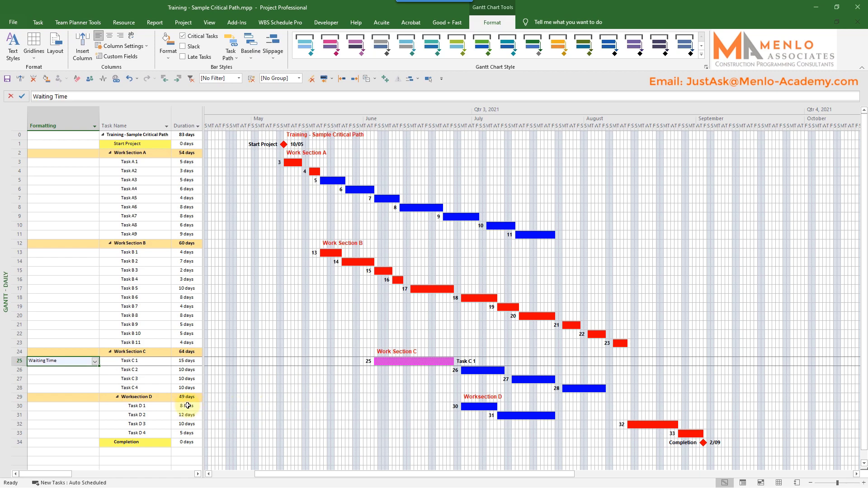
click(66, 380)
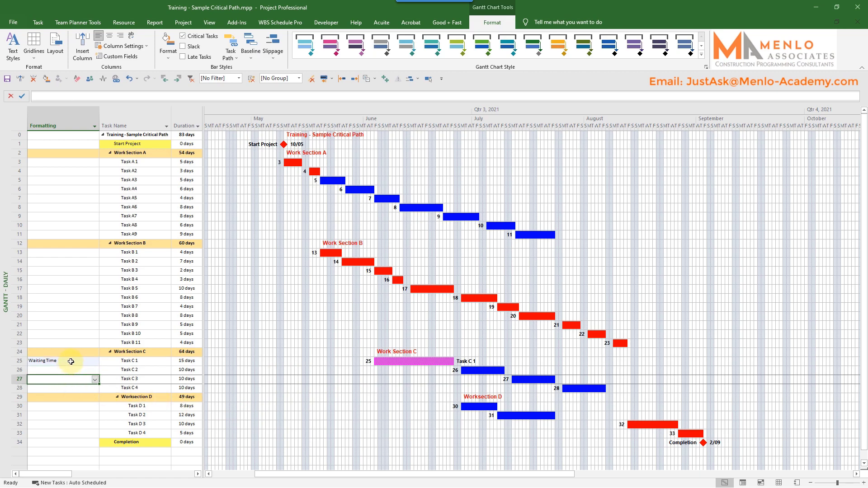
click(71, 361)
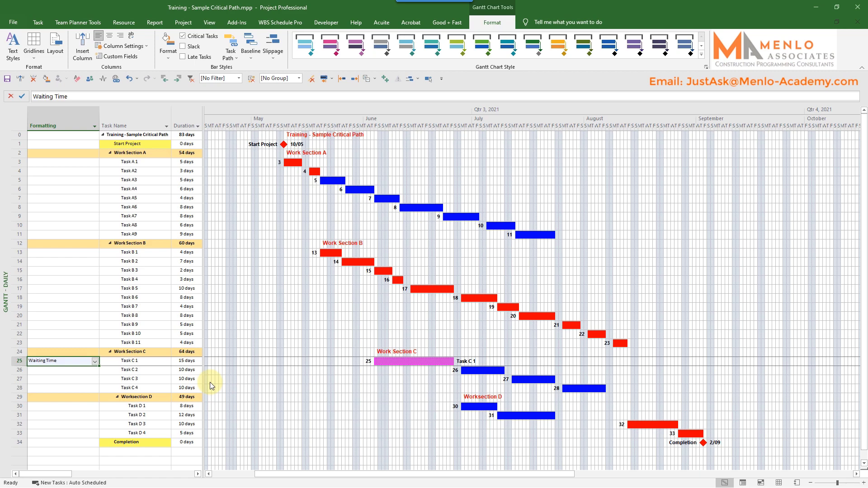
Step: Examine the lookup table values behind the Formatting (Text3) custom task field
key(Tab)
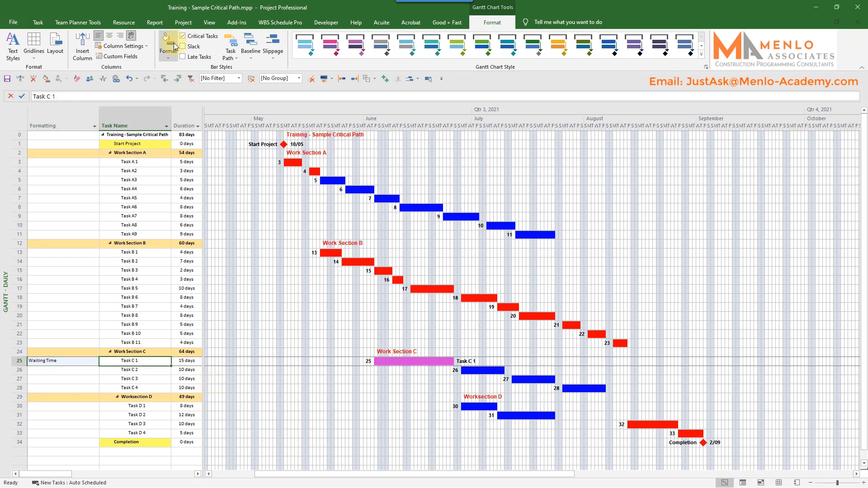
click(183, 23)
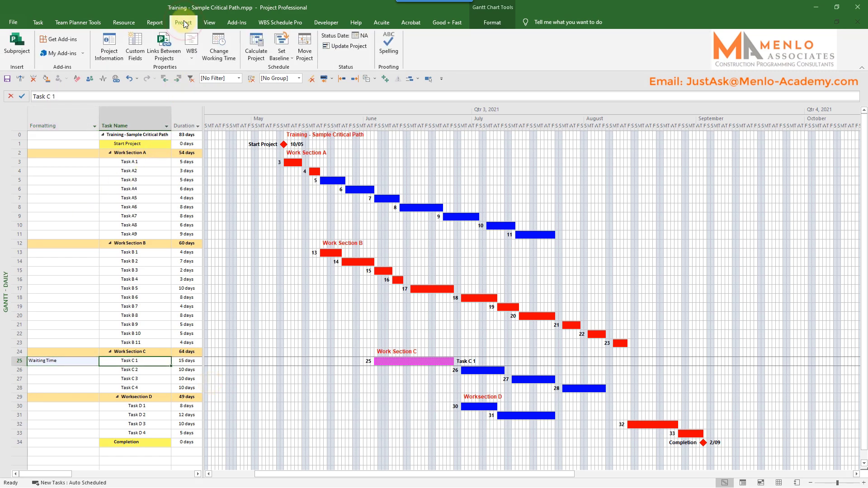
click(140, 55)
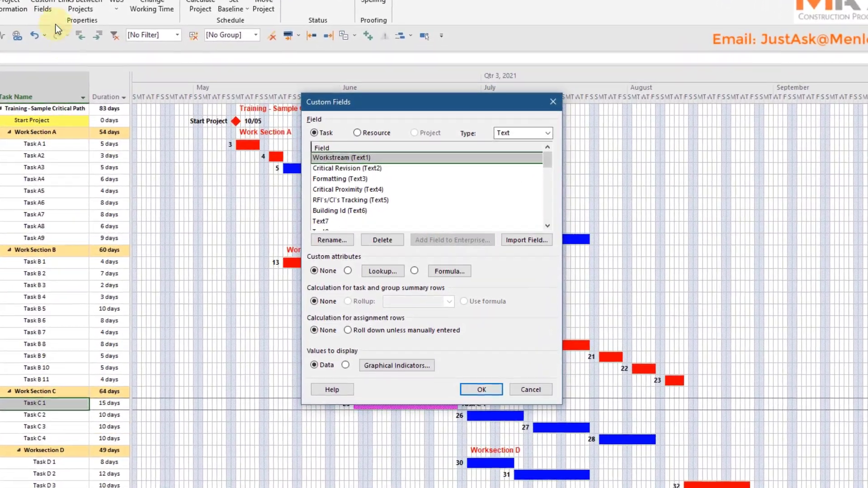
mouse_move(546, 166)
mouse_down()
mouse_move(548, 176)
mouse_move(544, 160)
mouse_up()
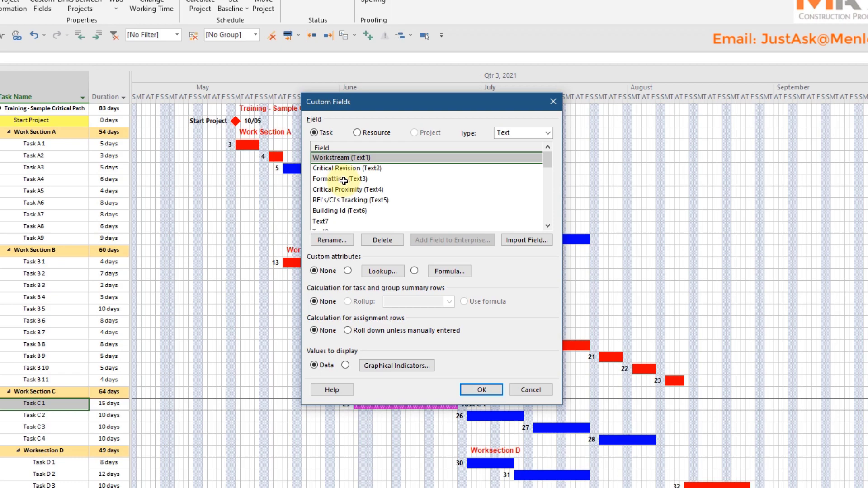
click(344, 179)
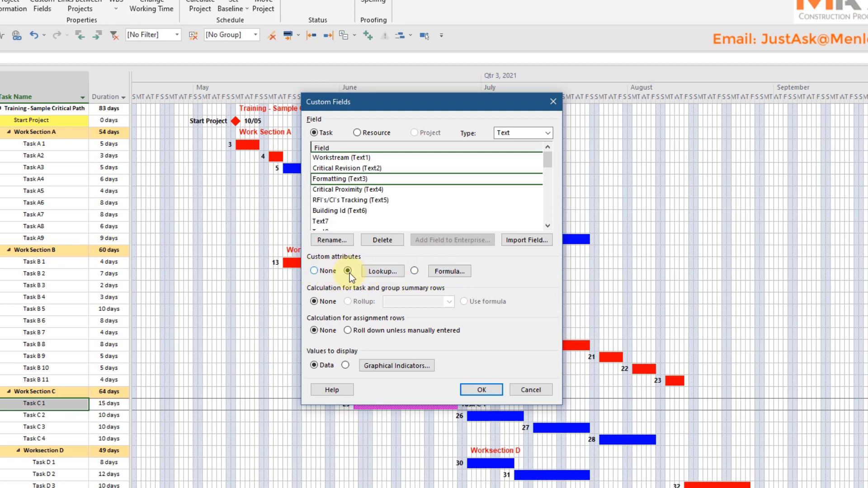
click(379, 272)
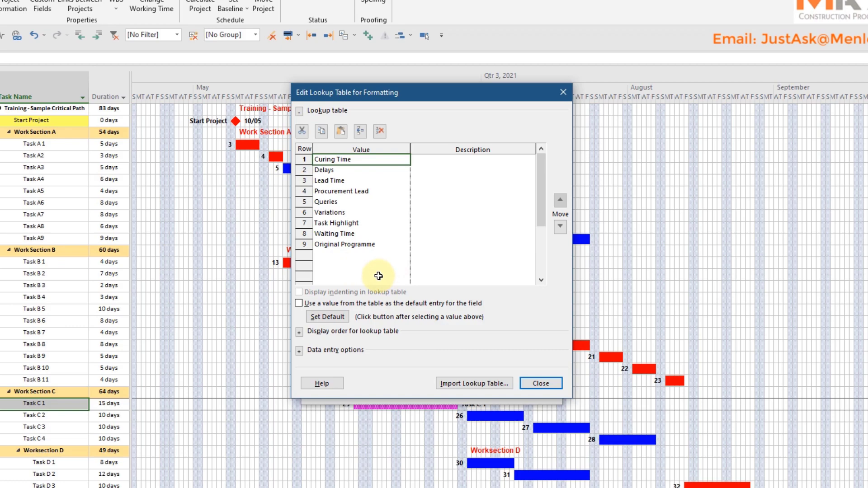
click(538, 383)
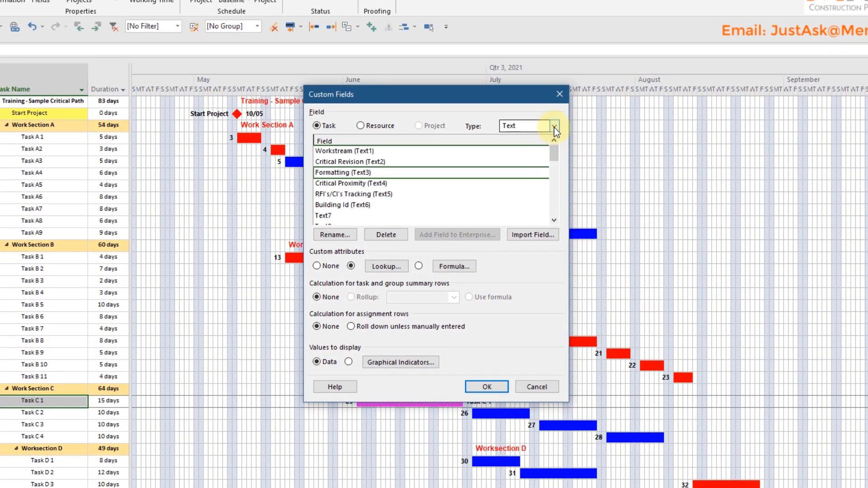
Step: Switch the custom task fields to the Flag type and examine the formula behind Waiting Time (Flag1)
click(554, 126)
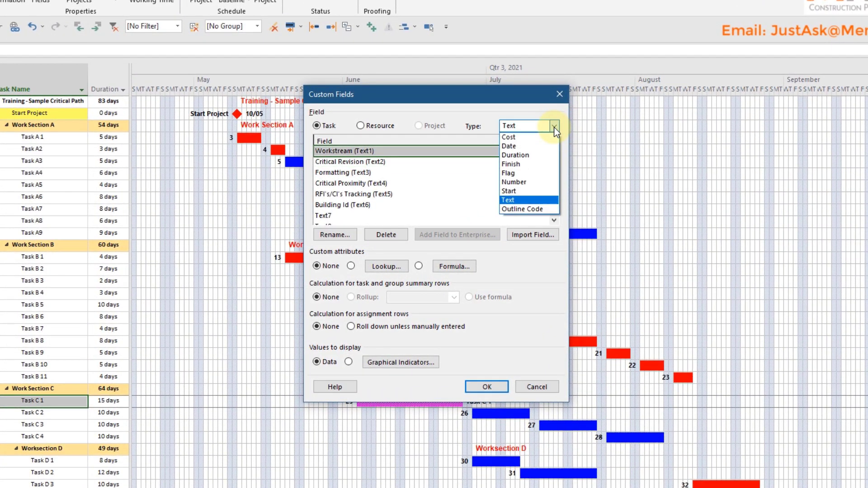
click(506, 174)
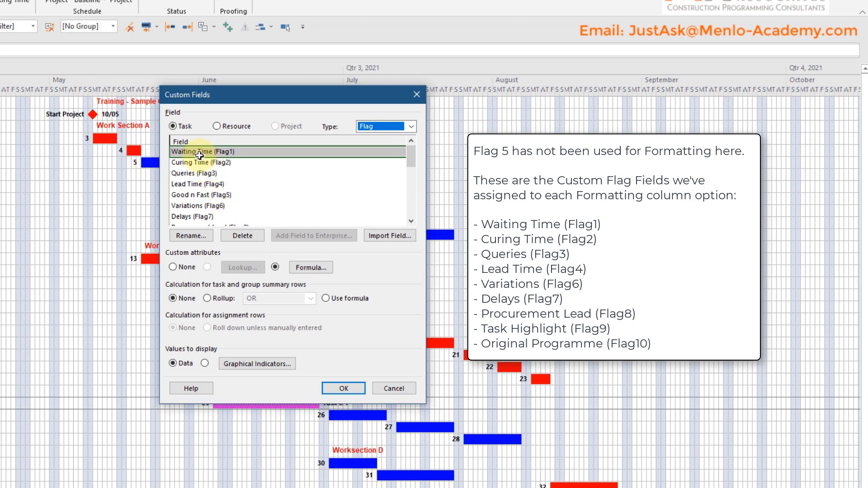
click(200, 155)
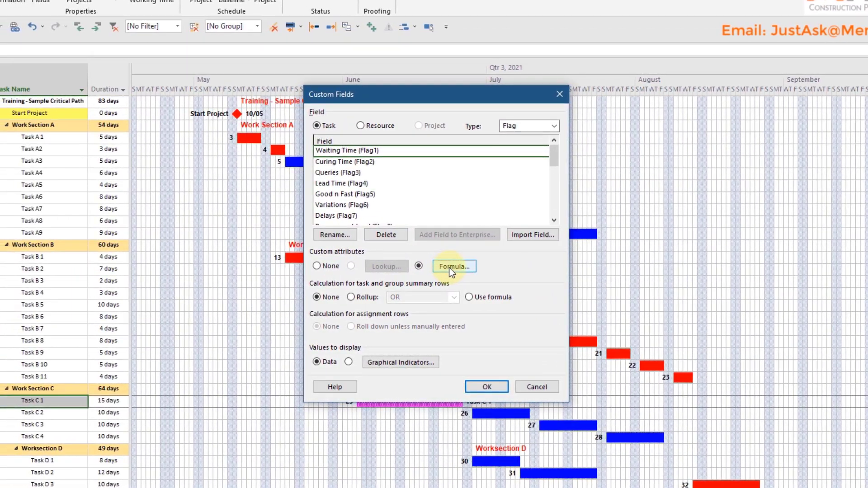
click(449, 267)
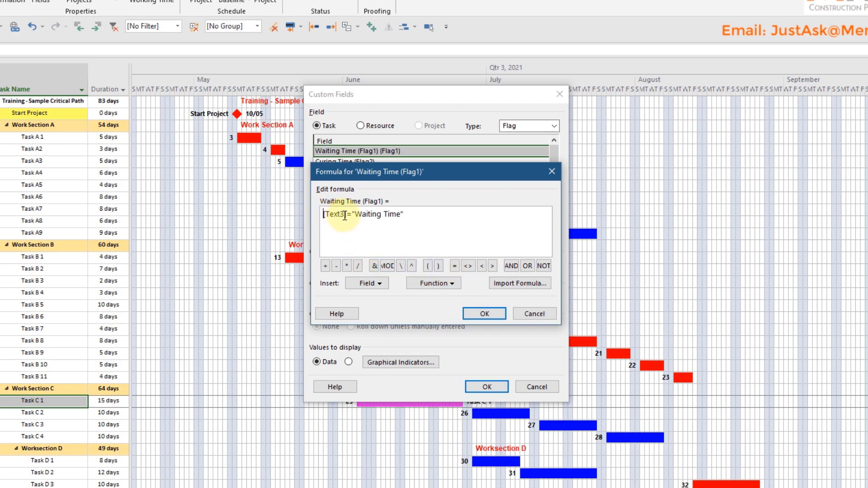
click(324, 214)
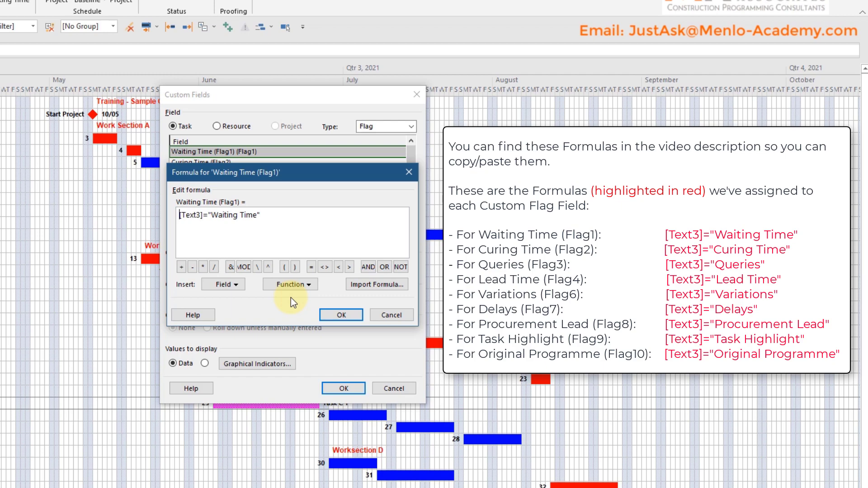
click(373, 316)
Step: Examine the formula behind the Curing Time (Flag2) custom field
click(201, 162)
click(311, 267)
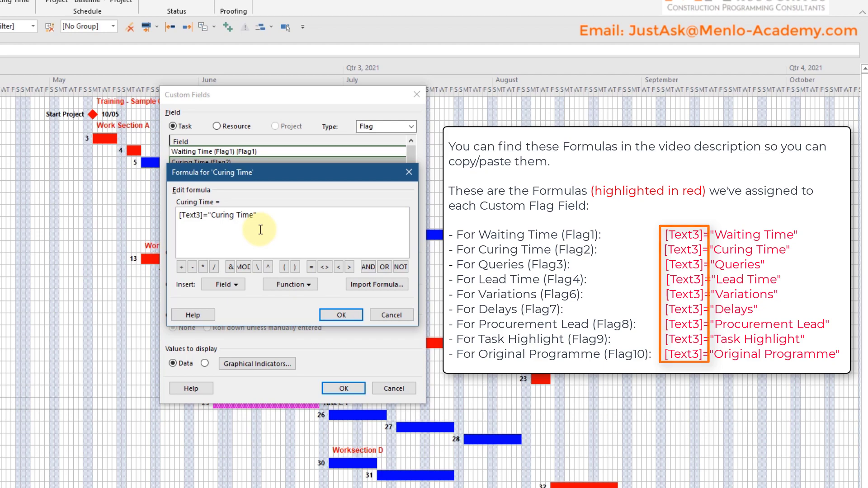
click(391, 315)
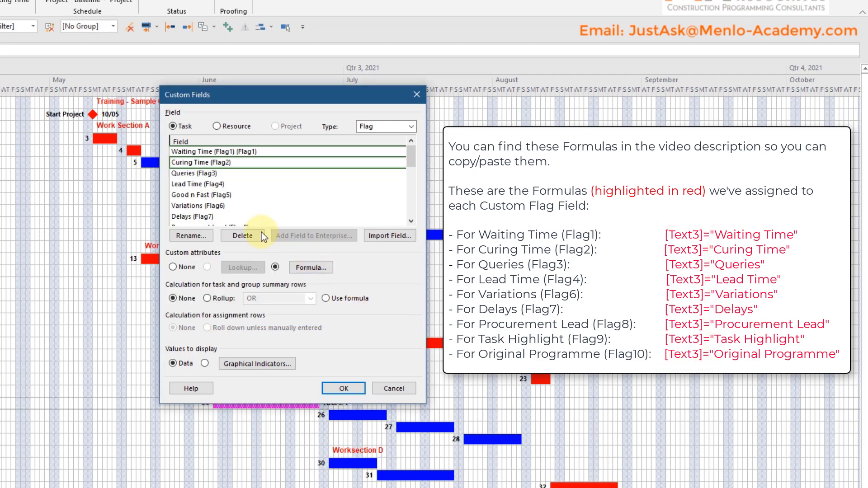
Step: Review the remaining custom flag fields down to Original Programme (Flag10), and leave the custom fields unchanged
click(410, 221)
click(411, 222)
click(410, 221)
click(411, 222)
click(411, 221)
click(411, 222)
click(410, 221)
click(411, 222)
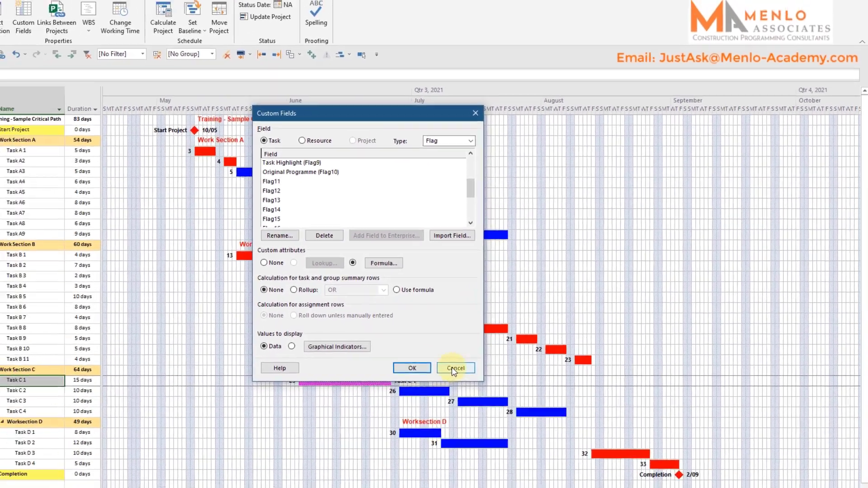
click(394, 388)
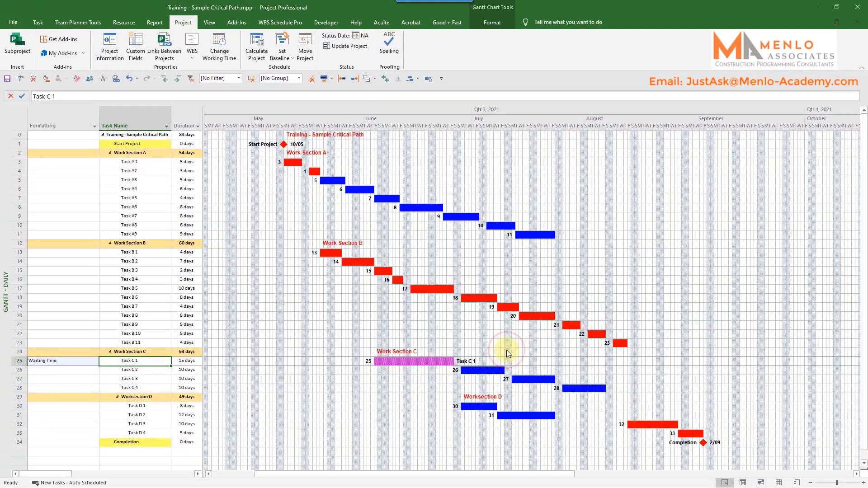
Step: Widen the task table and insert the Waiting Time (Flag1) column before the Task Name column
click(141, 132)
drag(223, 160, 358, 170)
right_click(141, 132)
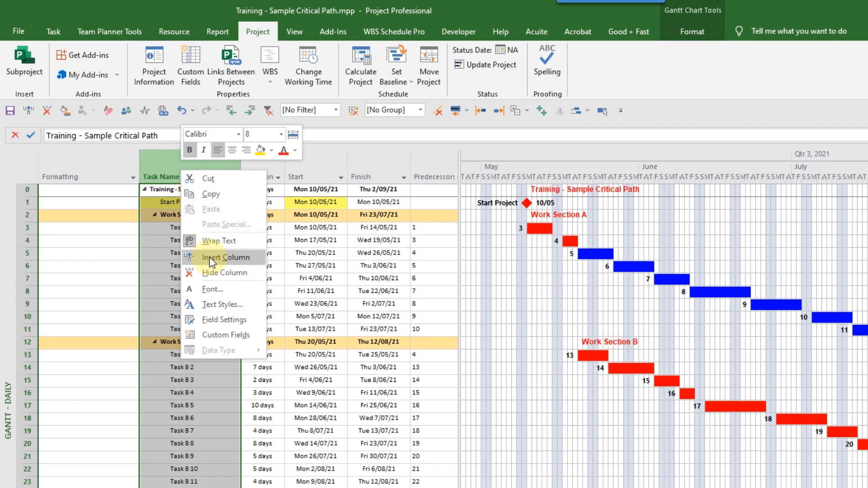
click(164, 200)
text(flag1)
key(Return)
Step: Insert the Curing Time (Flag2) column before the Task Name column
right_click(261, 163)
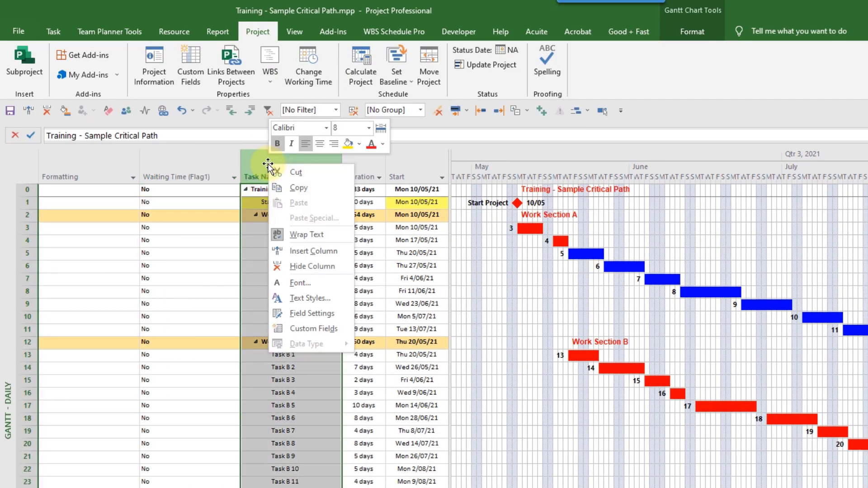
click(304, 254)
text(fl)
click(274, 280)
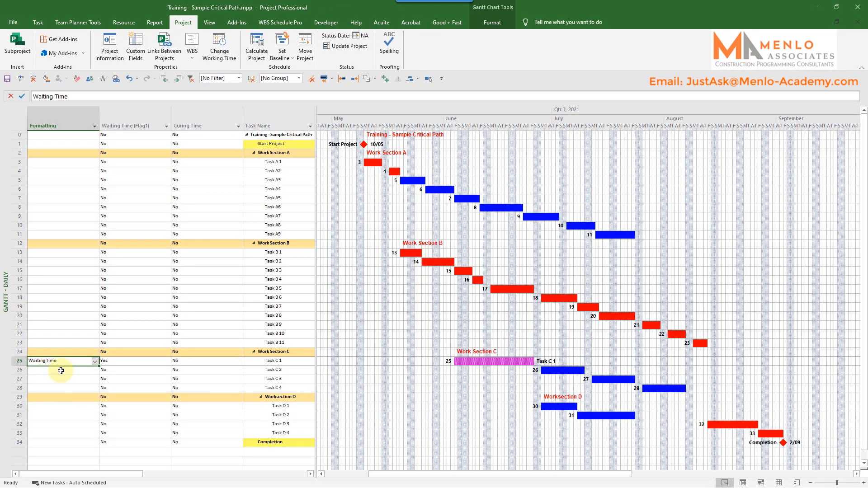
Step: Check the Waiting Time flag of Task C 1 and change its Formatting value to Curing Time
click(113, 360)
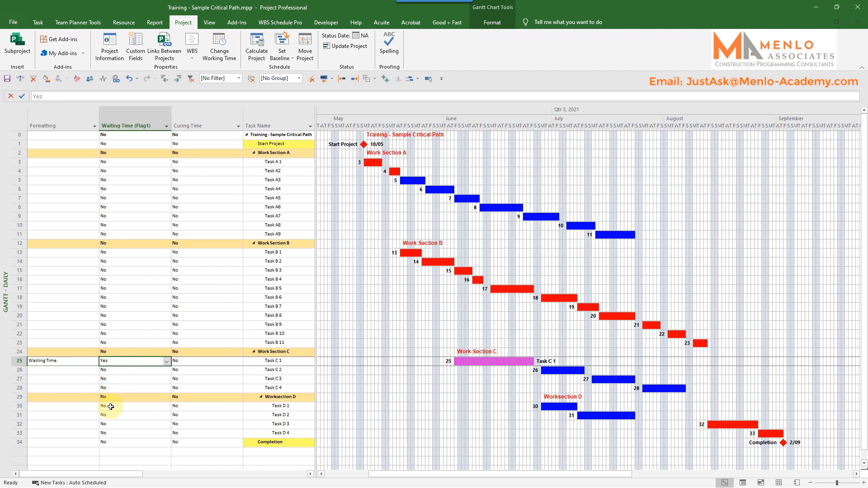
click(68, 361)
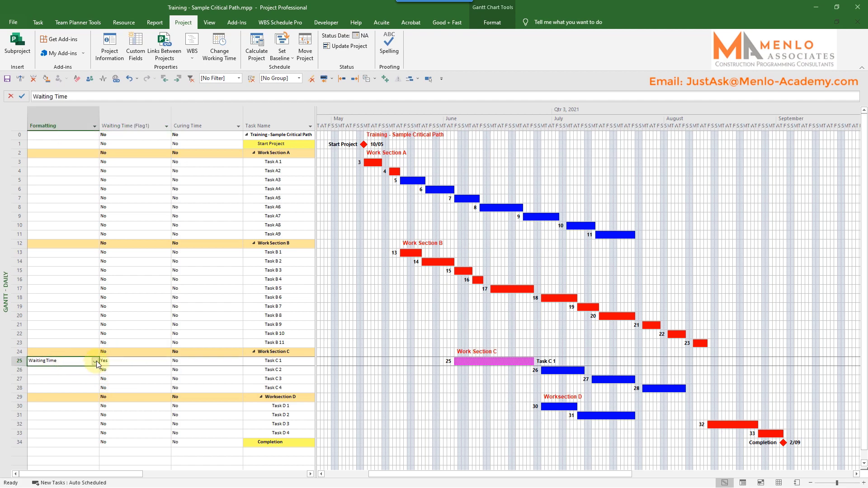
click(94, 360)
click(54, 371)
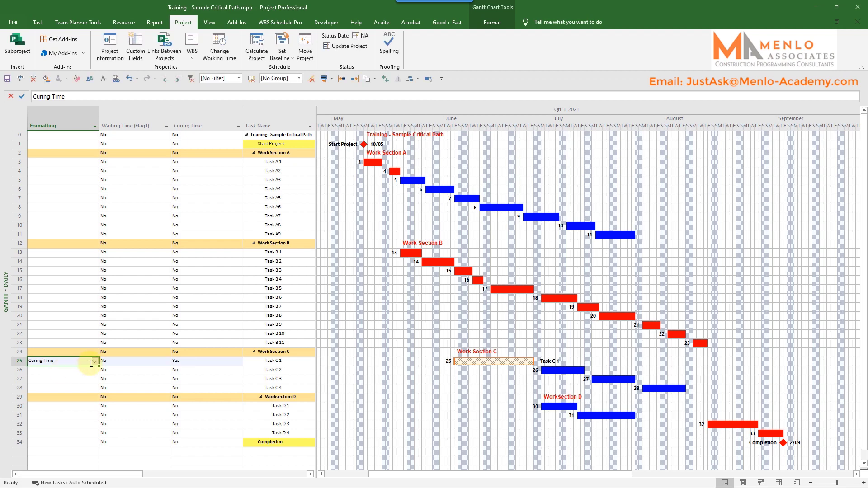
Step: Compare the Waiting Time and Curing Time flags of Task C 1 with its Formatting value
click(120, 362)
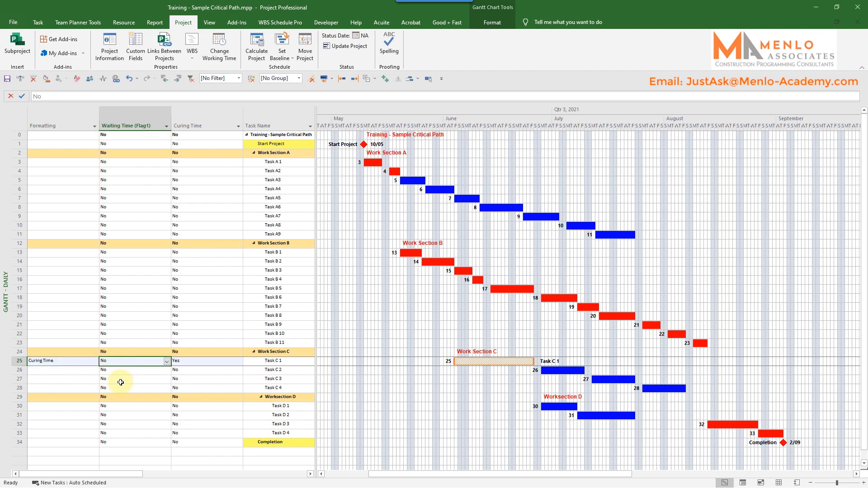
click(178, 361)
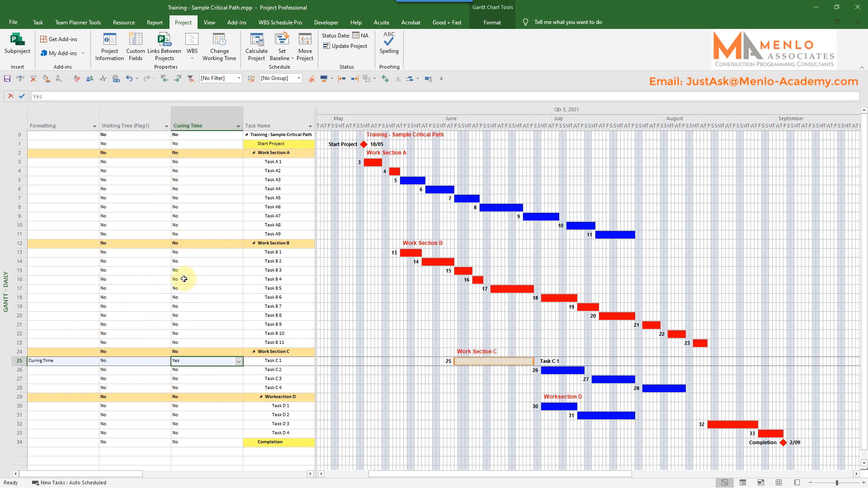
click(64, 362)
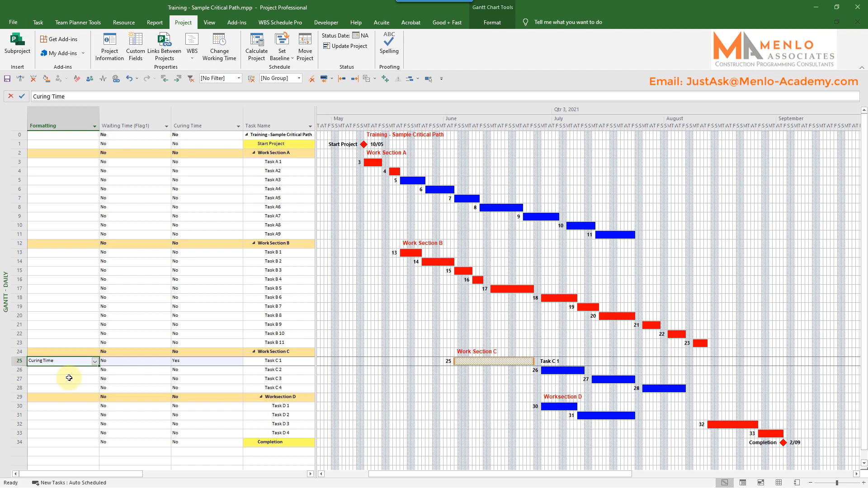
Step: Examine the flag-based bar styles in Bar Styles, including Curing Time, Queries, Lead Time and Variations
double_click(394, 361)
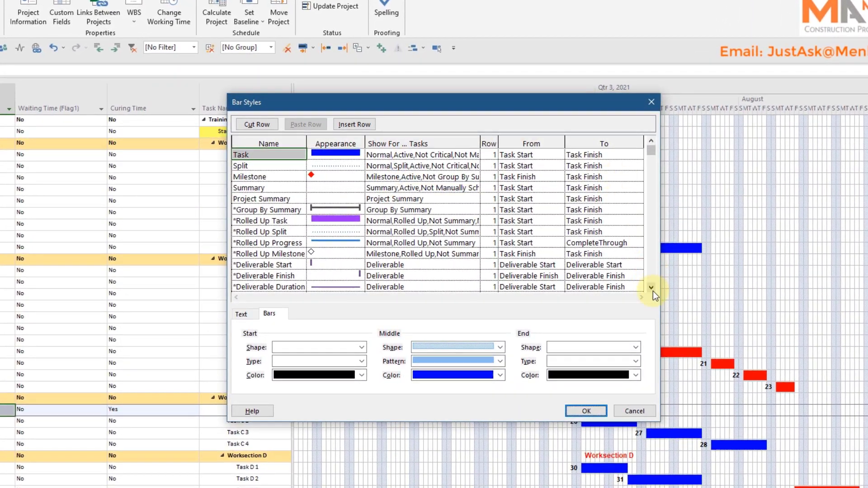
click(597, 266)
click(652, 289)
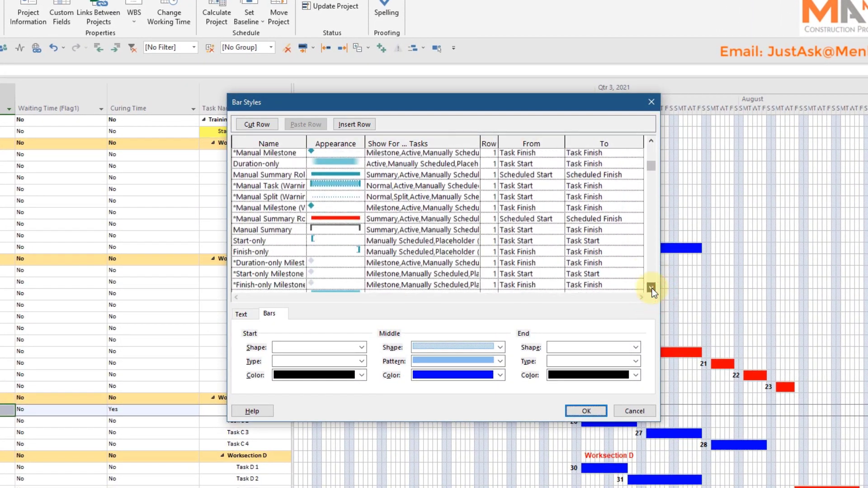
click(652, 289)
click(651, 289)
click(253, 188)
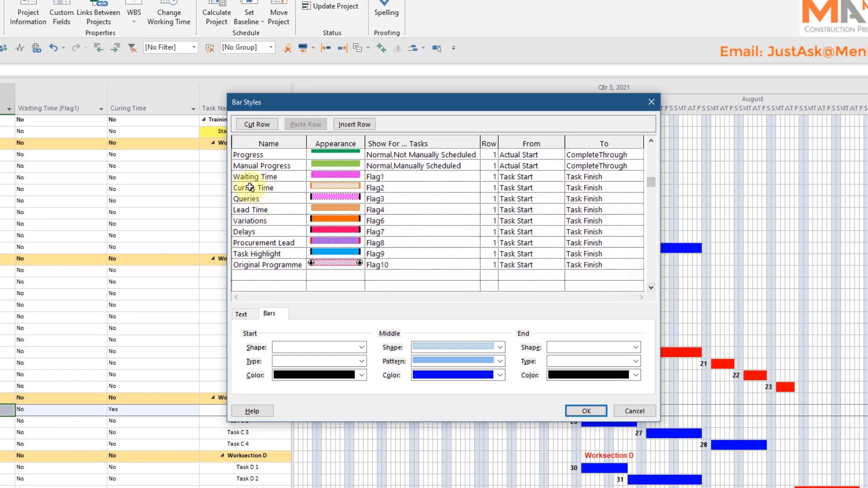
click(253, 198)
click(251, 210)
click(250, 221)
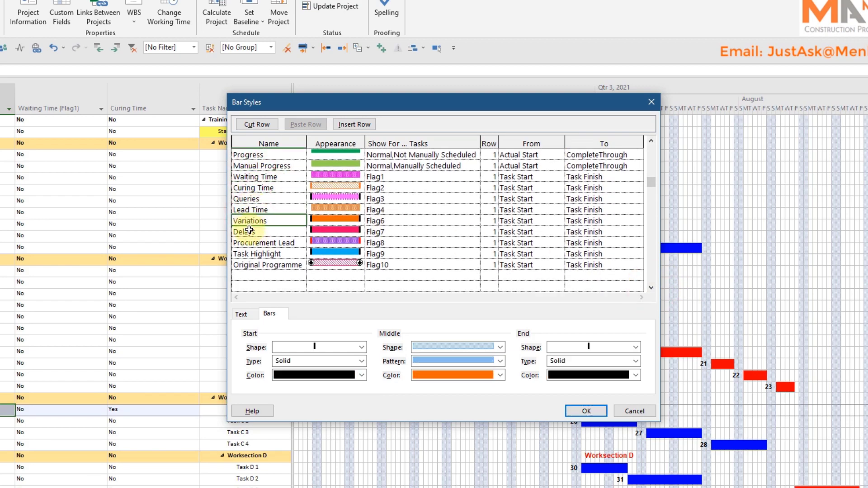
Step: Try adding a bar style named Other Task below Original Programme, and discard it
click(267, 275)
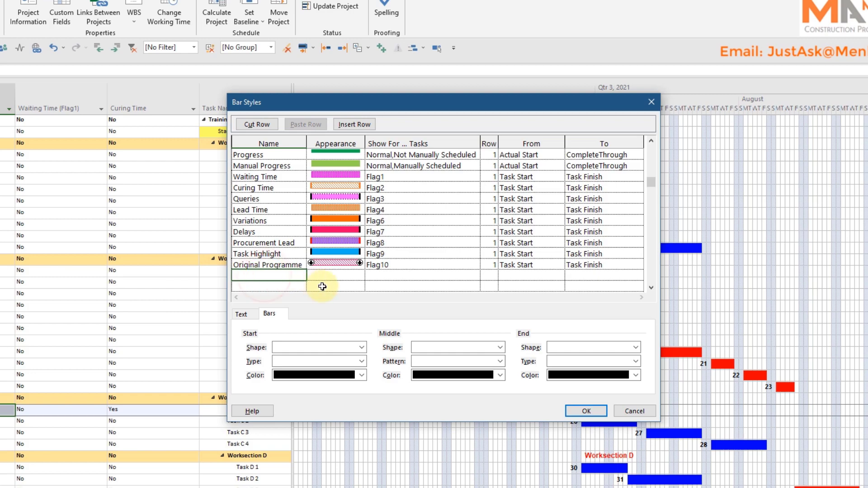
text(Oth)
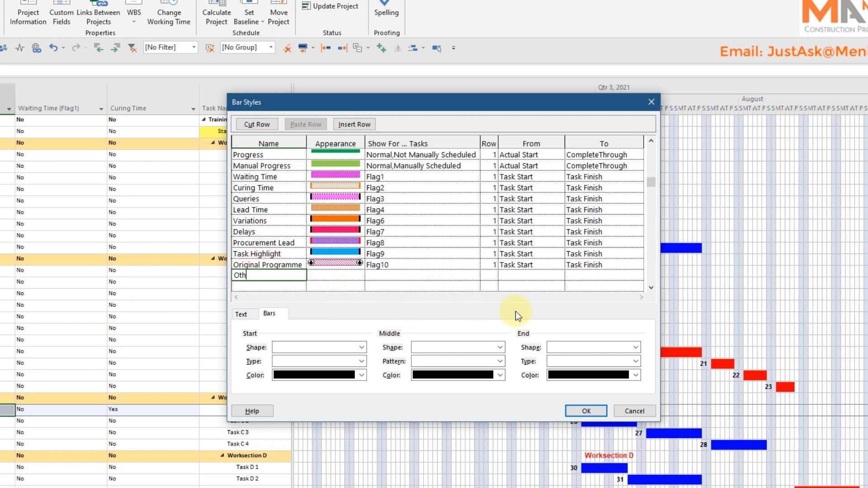
text(er Task)
key(Return)
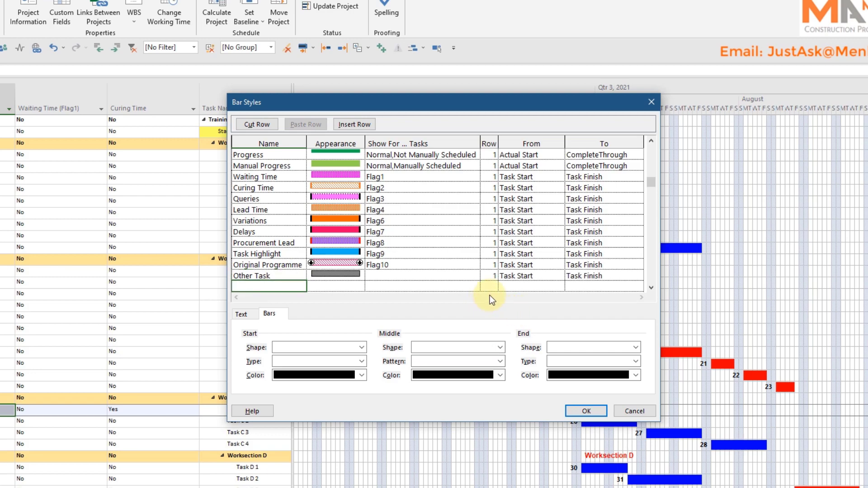
click(348, 274)
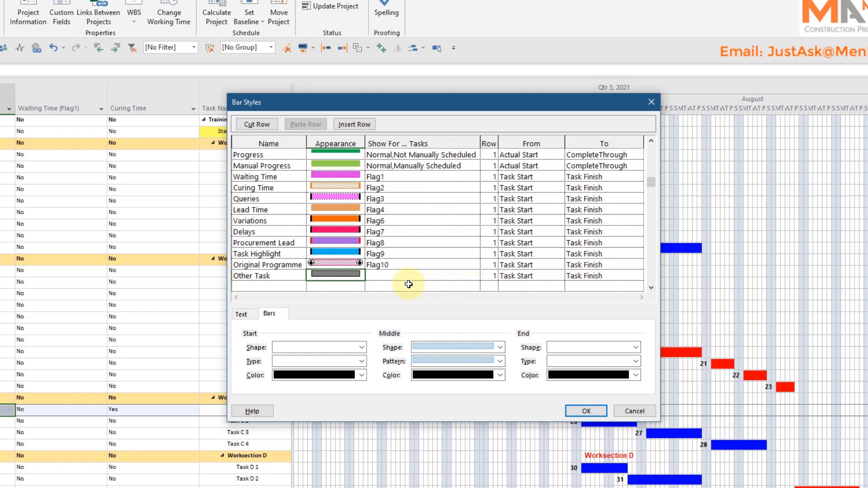
click(382, 277)
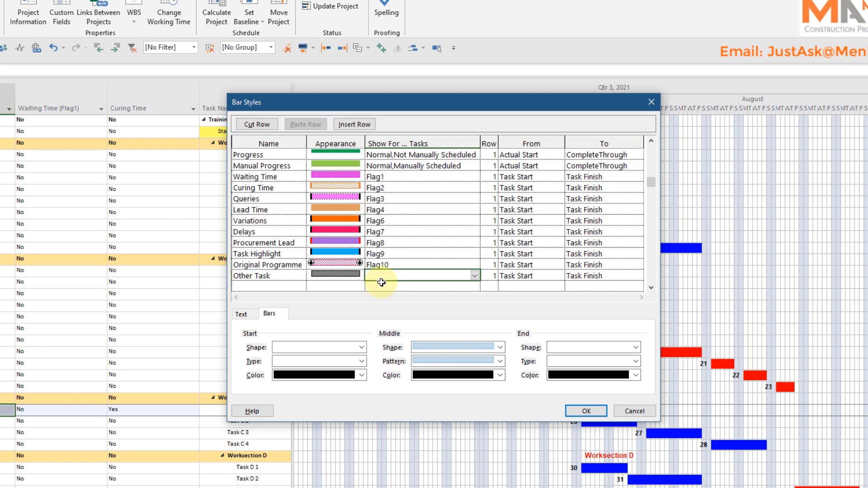
click(634, 411)
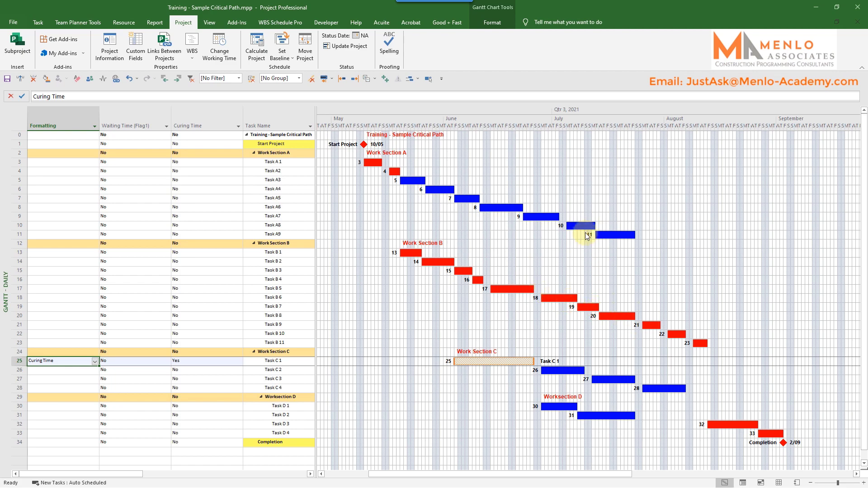
Step: Format the individual Gantt bar of Task C 1 with a half-height middle shape
double_click(498, 361)
click(468, 224)
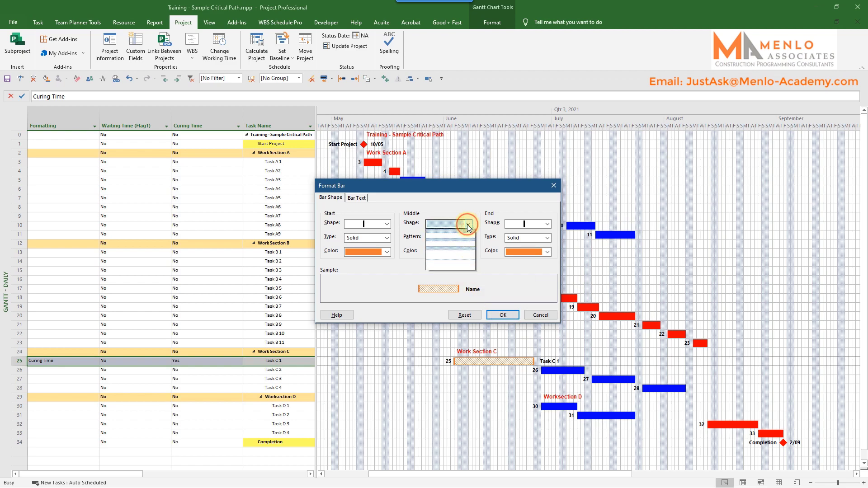
click(459, 246)
click(500, 316)
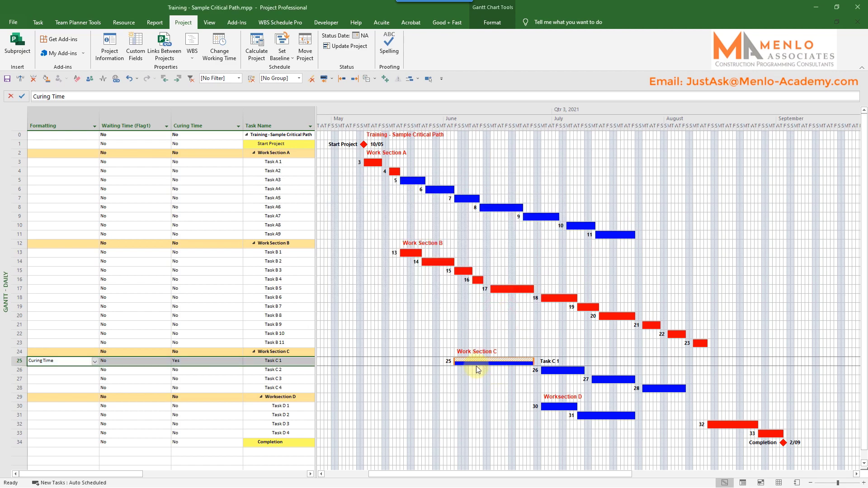